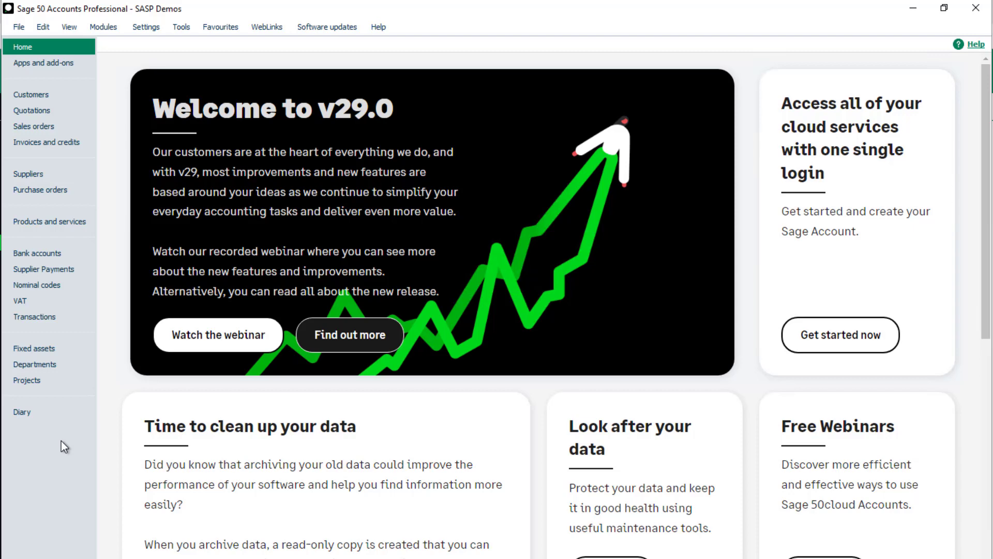
Open Transactions and add a Where filter row on Payment Status Description
left_click(43, 314)
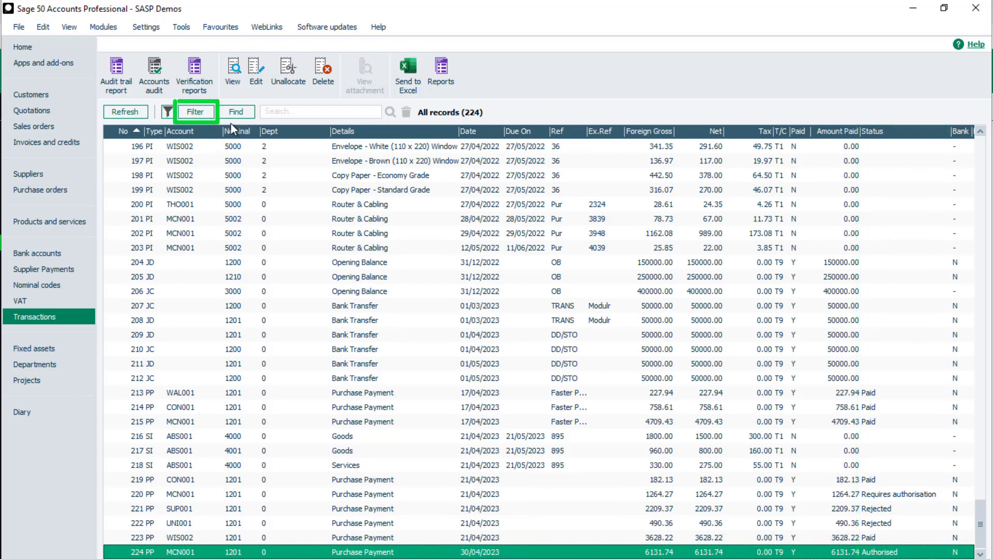
left_click(192, 112)
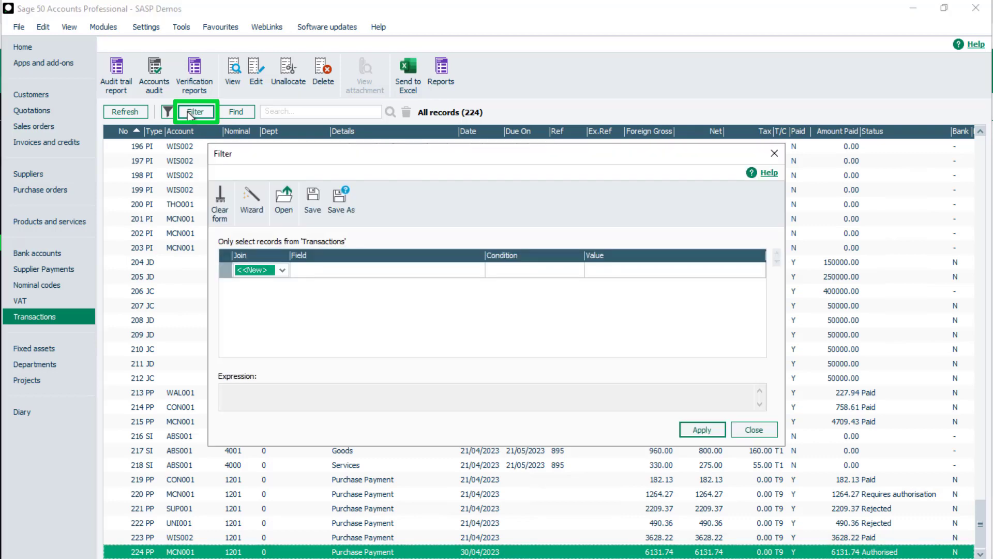
left_click(282, 270)
left_click(266, 288)
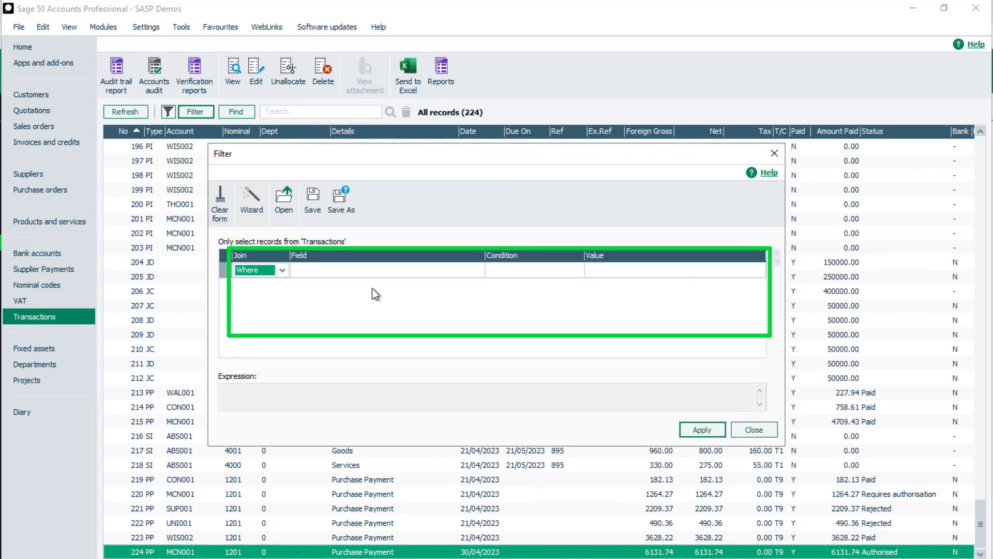
left_click(477, 271)
scroll(477, 271, "down", 10)
scroll(477, 271, "down", 1)
left_click(464, 325)
left_click(550, 271)
Set the condition to Is Not Equal To blank and apply it, leaving 9 of 224 records
left_click(577, 270)
left_click(518, 293)
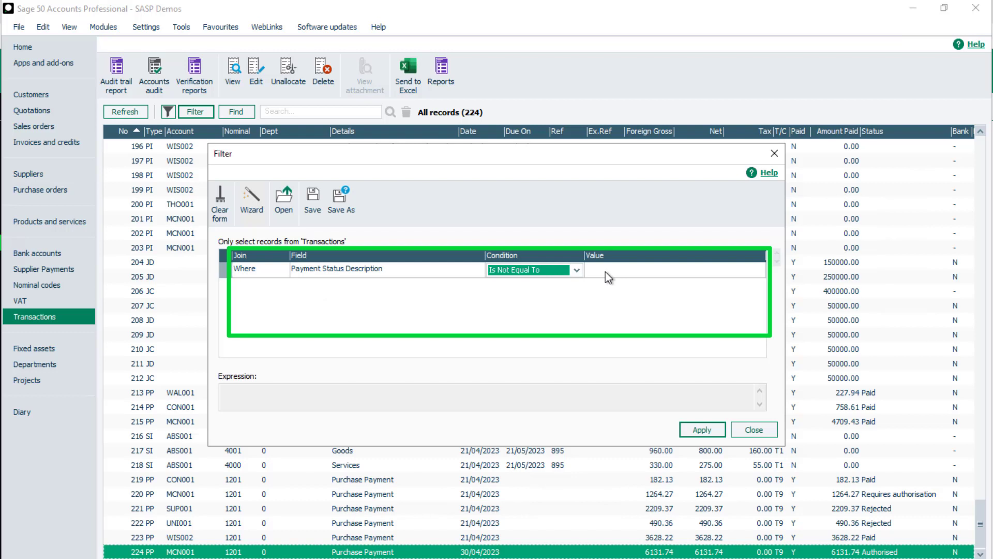
left_click(700, 430)
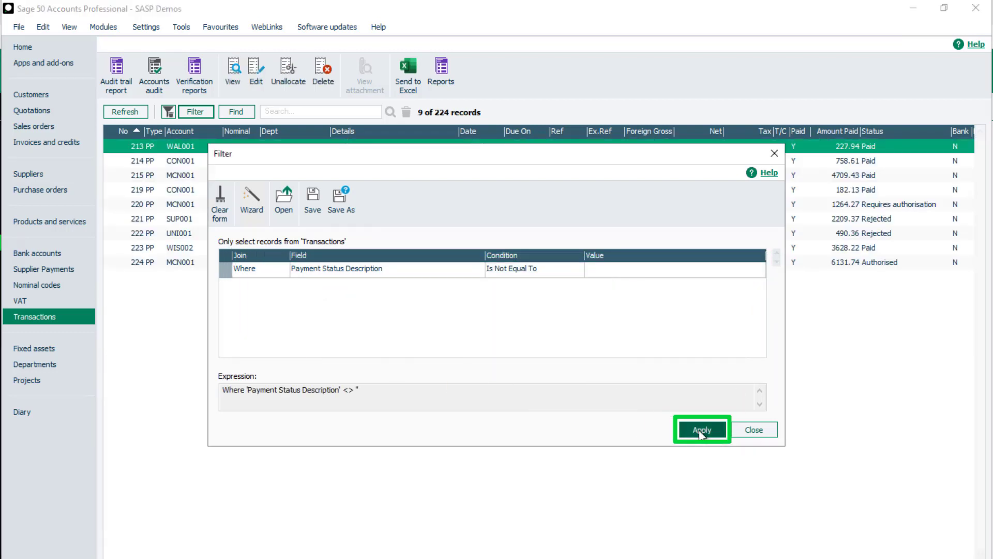
left_click(754, 431)
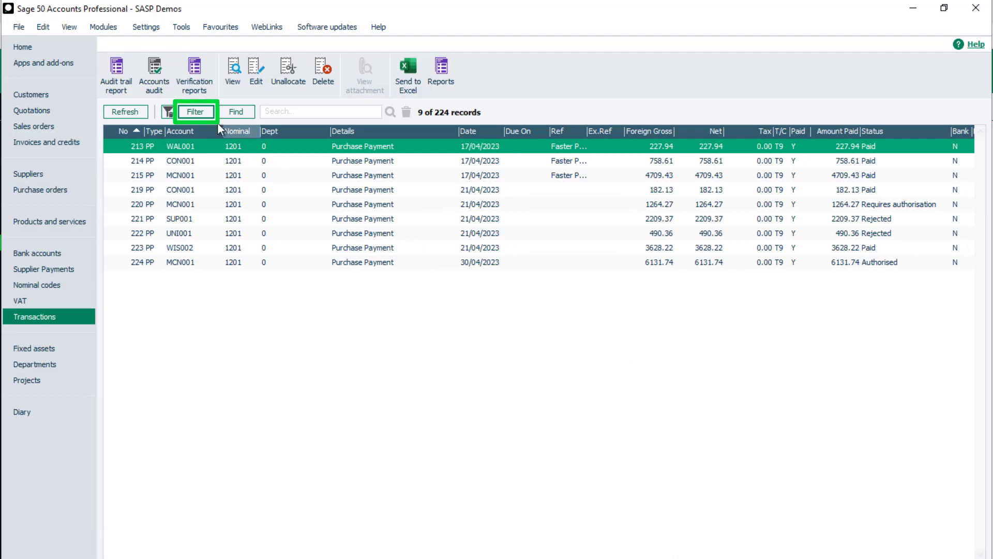
Change the transactions filter to Payment Status Is Equal To
left_click(198, 112)
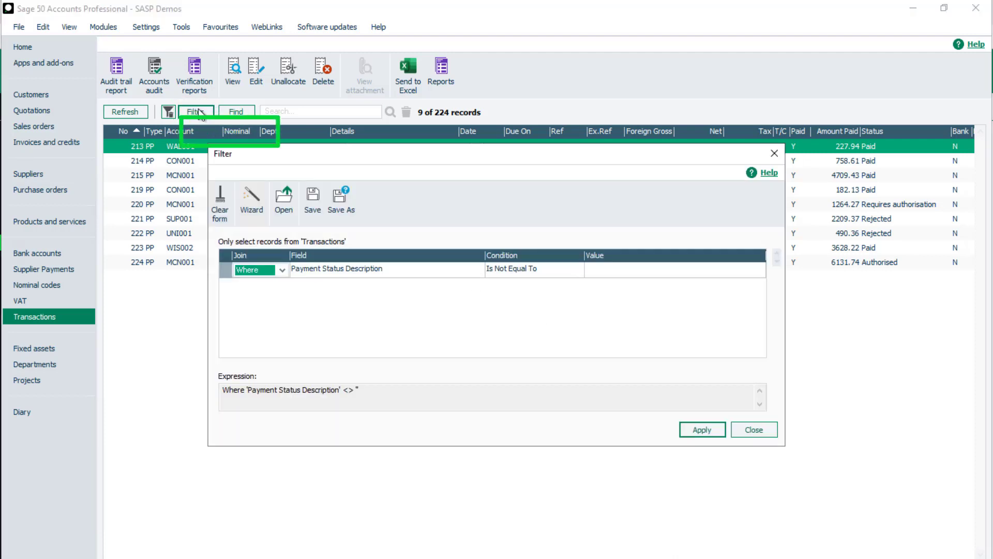
left_click(477, 269)
left_click(477, 269)
left_click(477, 284)
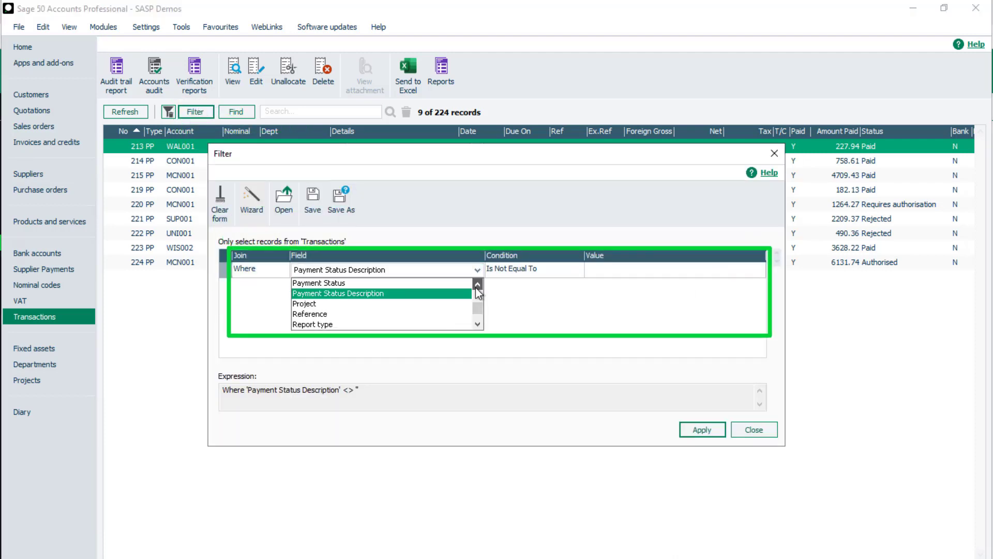
left_click(446, 283)
left_click(577, 269)
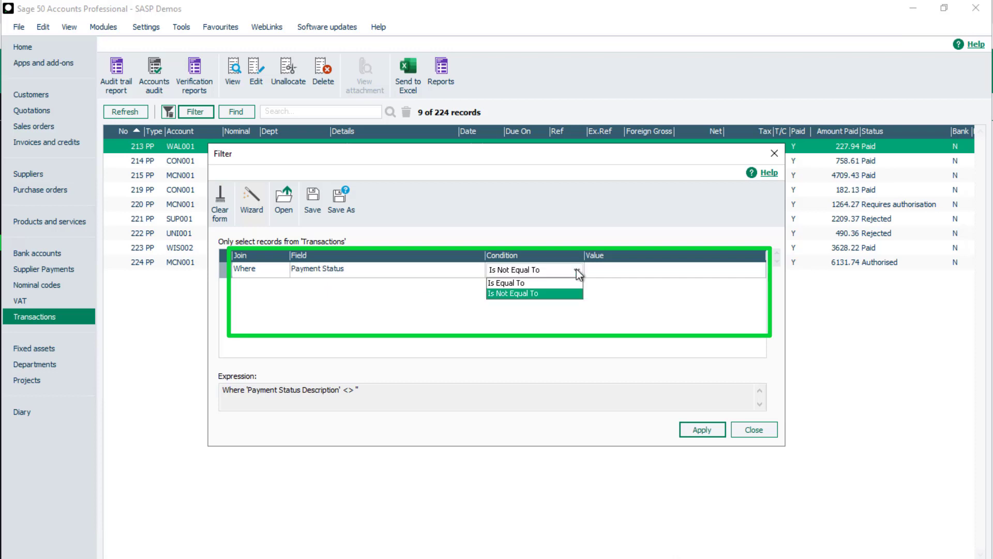
left_click(559, 285)
Set the filter value to 4 - Paid and apply it, leaving 5 of 224 payments
left_click(724, 271)
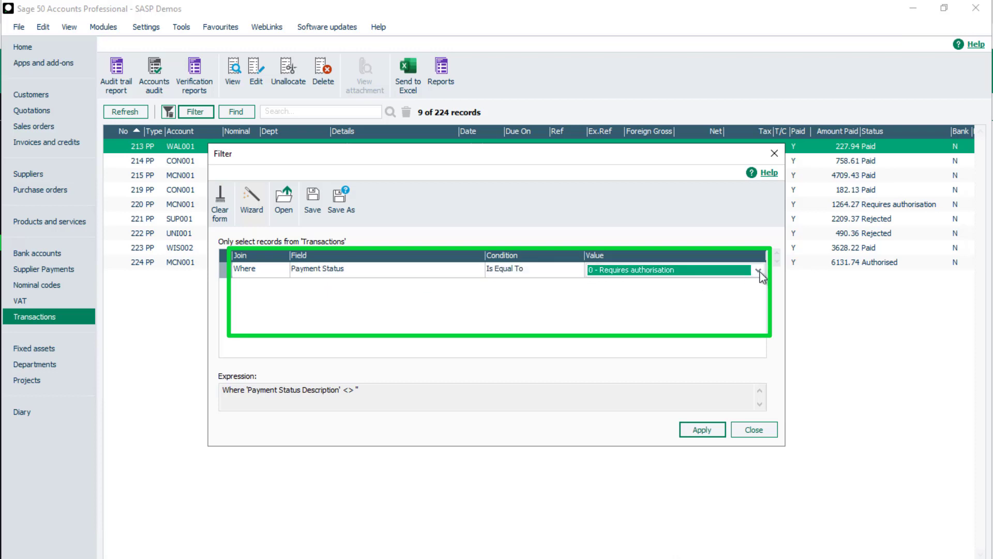
left_click(758, 270)
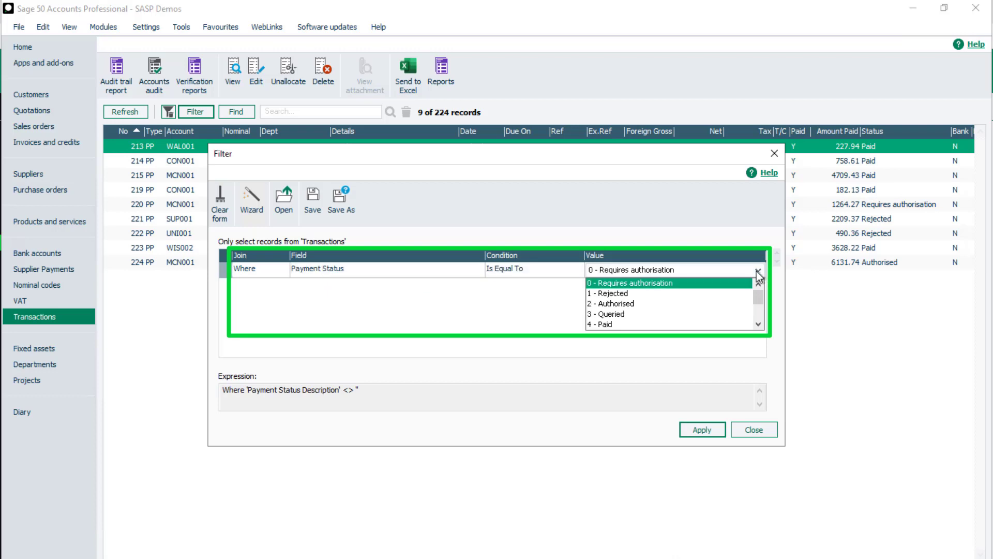
left_click(657, 325)
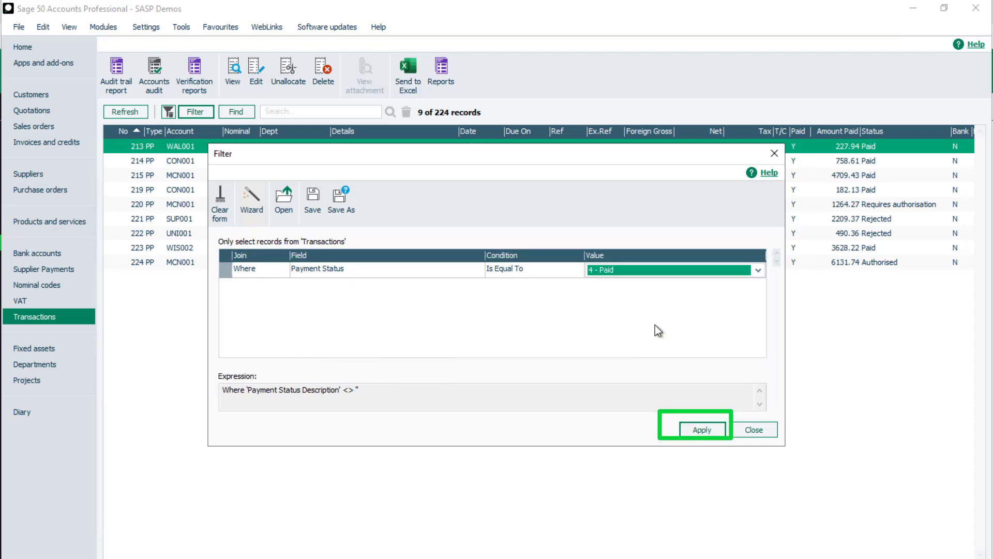
left_click(694, 426)
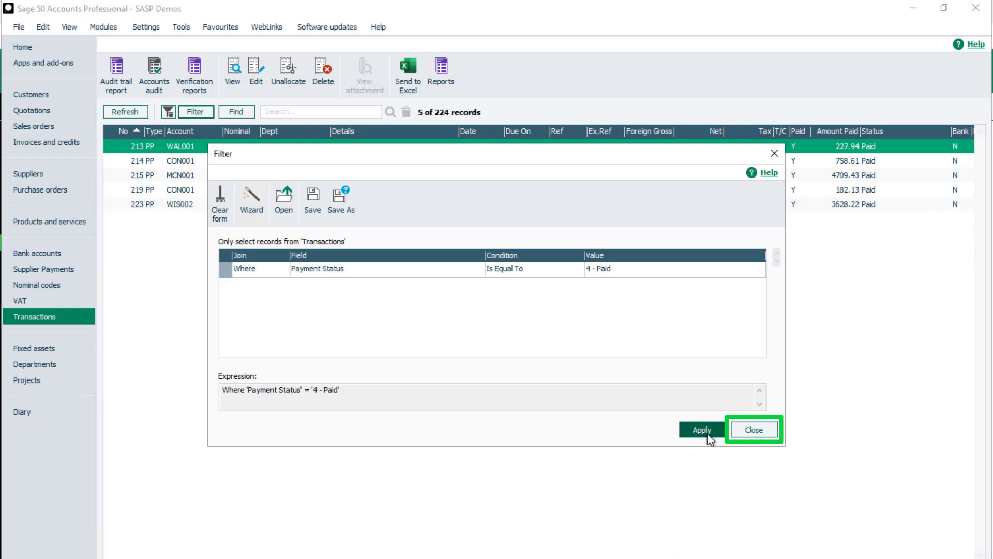
left_click(760, 433)
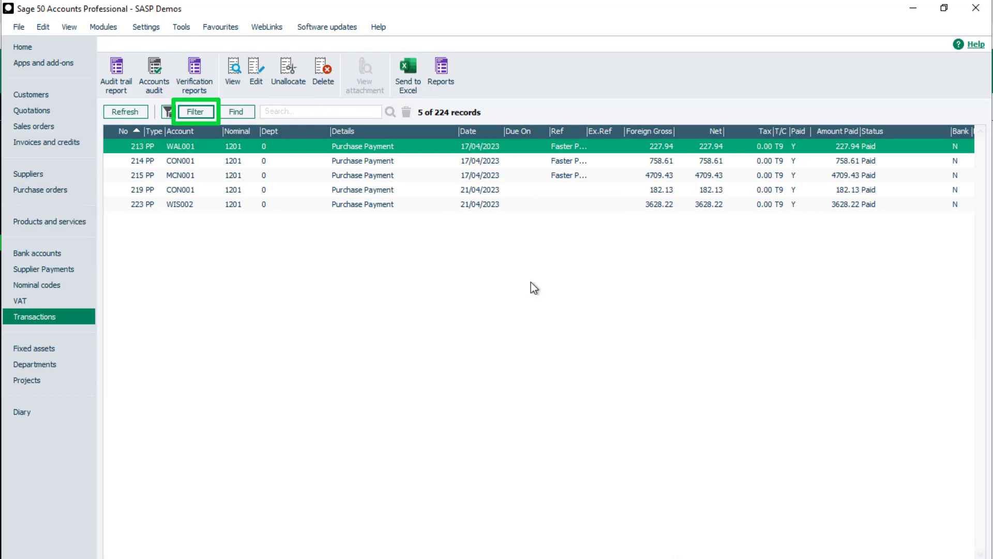
Clear the transactions filter to show all records, then switch to the 16-record Suppliers list
left_click(193, 113)
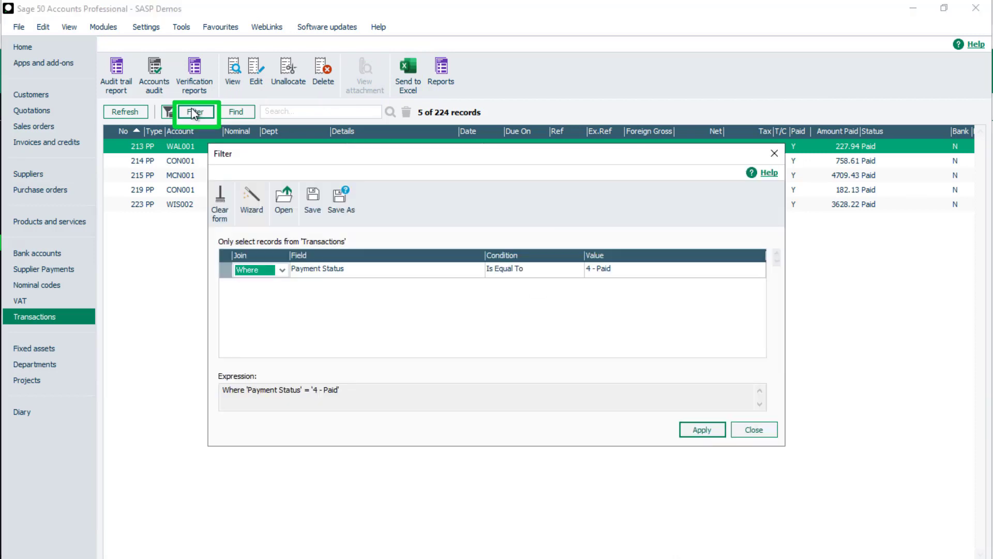
left_click(220, 207)
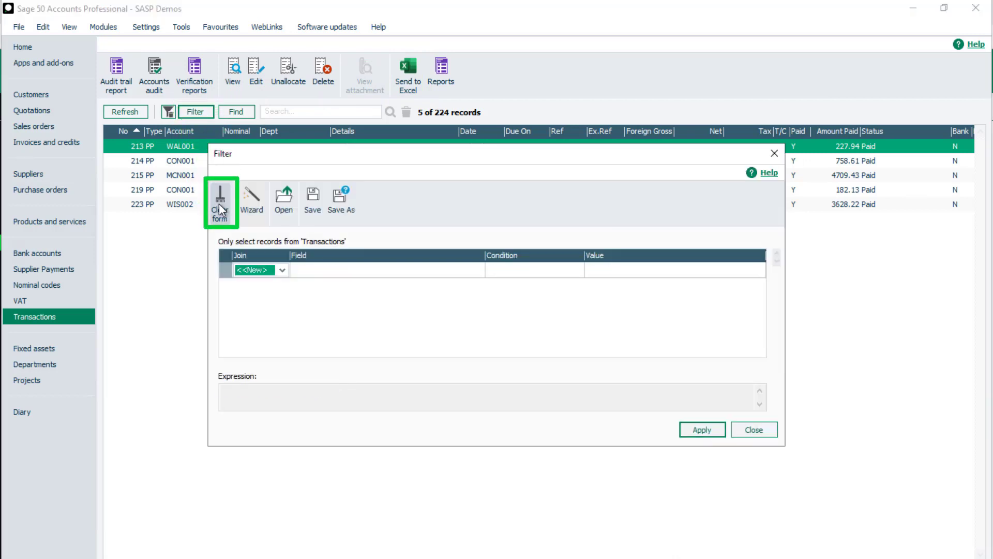
left_click(703, 431)
left_click(755, 431)
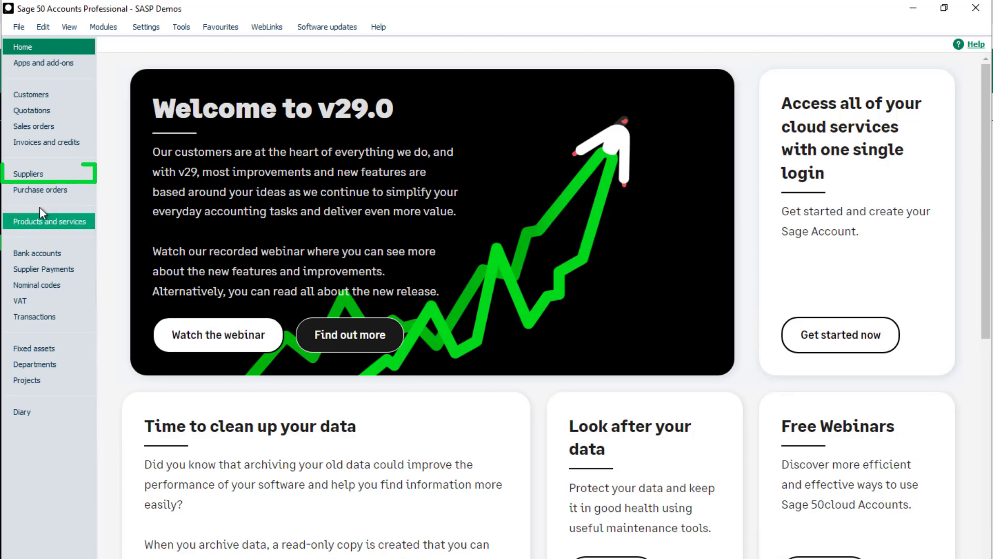
left_click(34, 176)
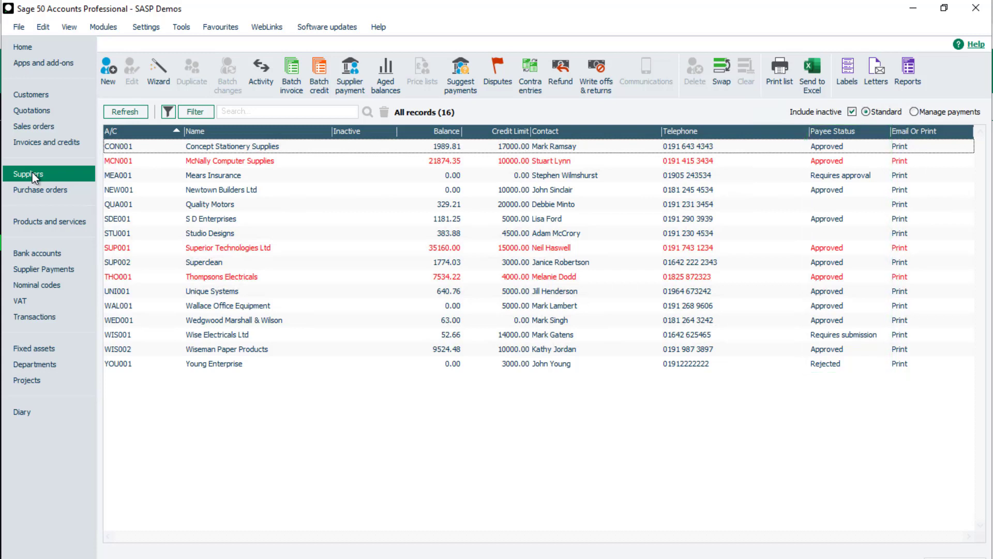
Add a Where condition on Payee Status Description to the Suppliers filter
left_click(199, 113)
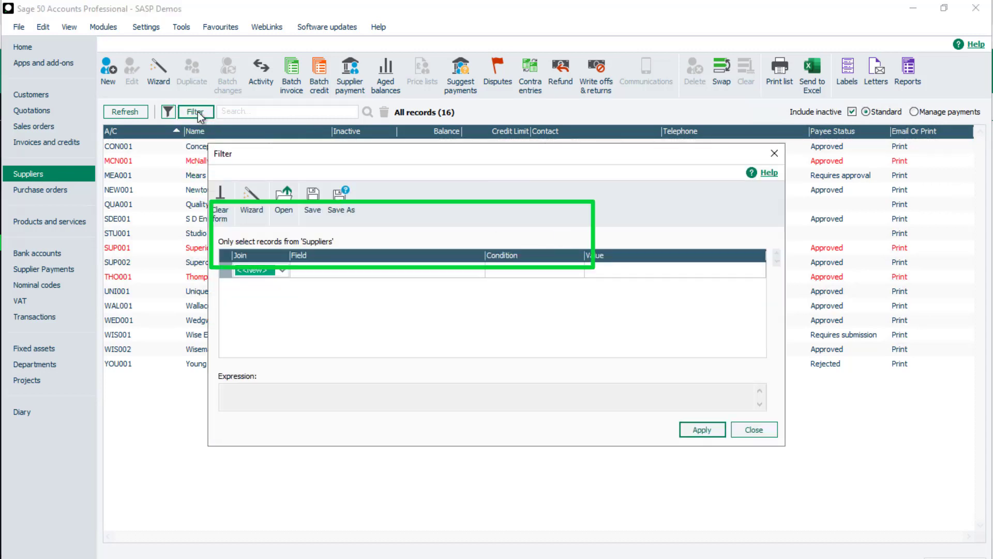
left_click(282, 271)
left_click(269, 292)
left_click(477, 270)
type("p")
key("Down")
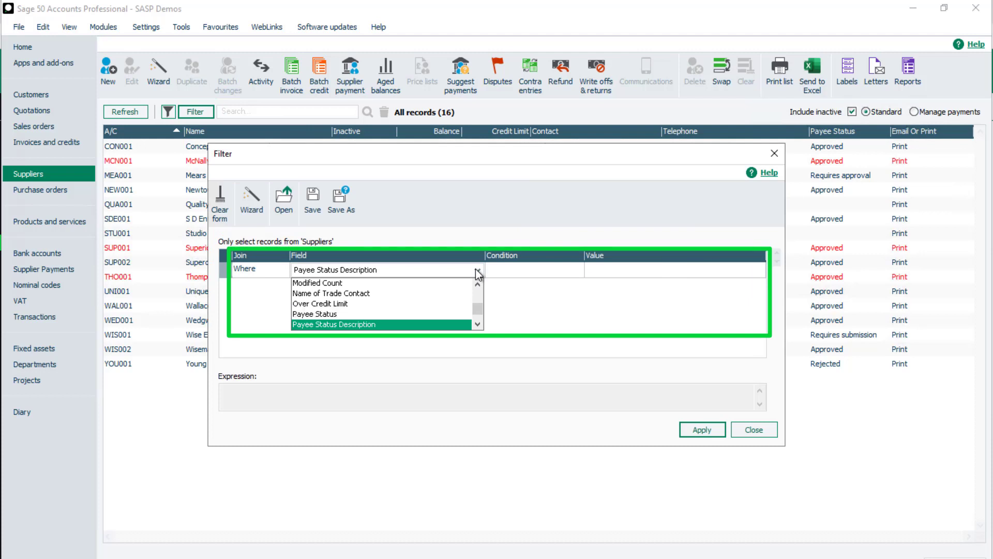
left_click(427, 324)
Set the condition to Is Not Equal To blank and apply it, leaving 14 of 16 suppliers
left_click(573, 269)
left_click(542, 296)
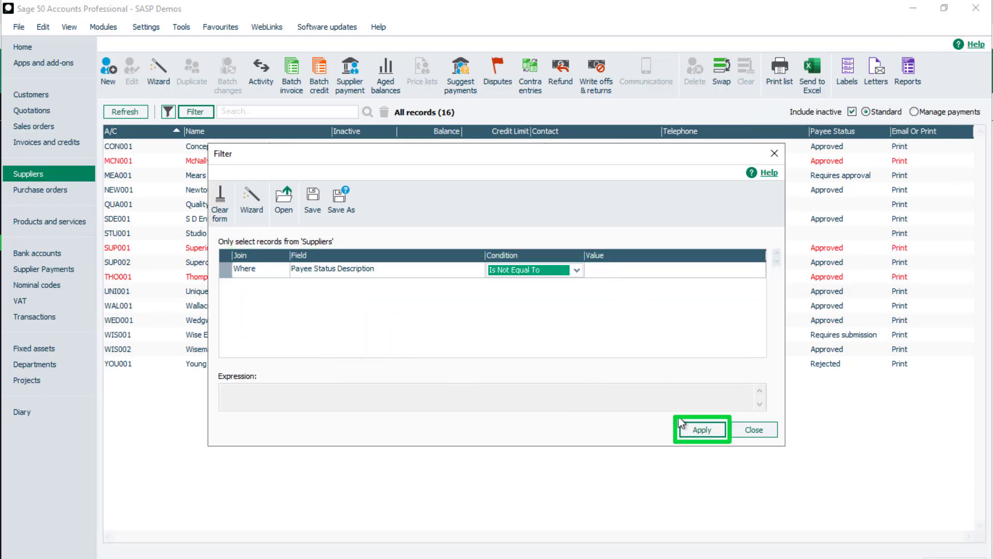
left_click(700, 428)
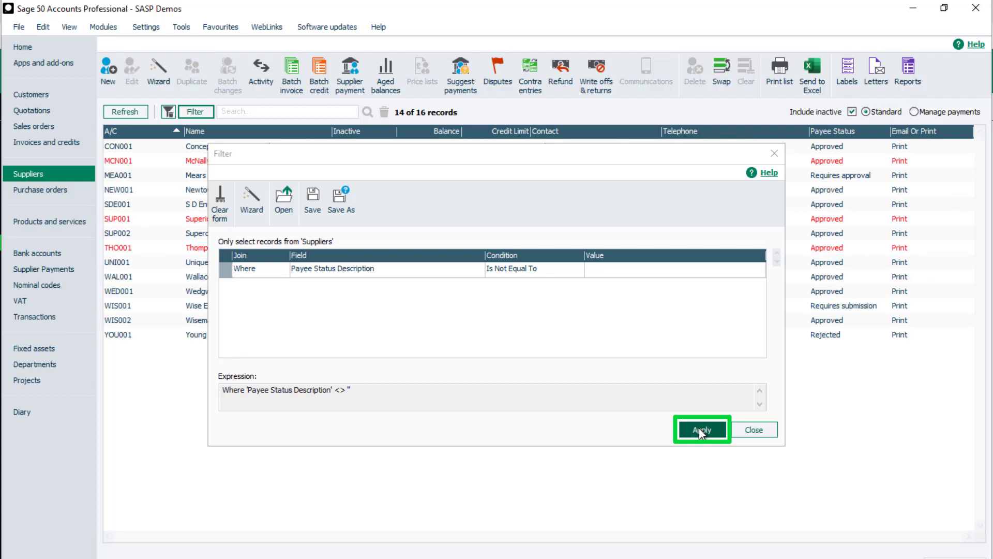
left_click(757, 434)
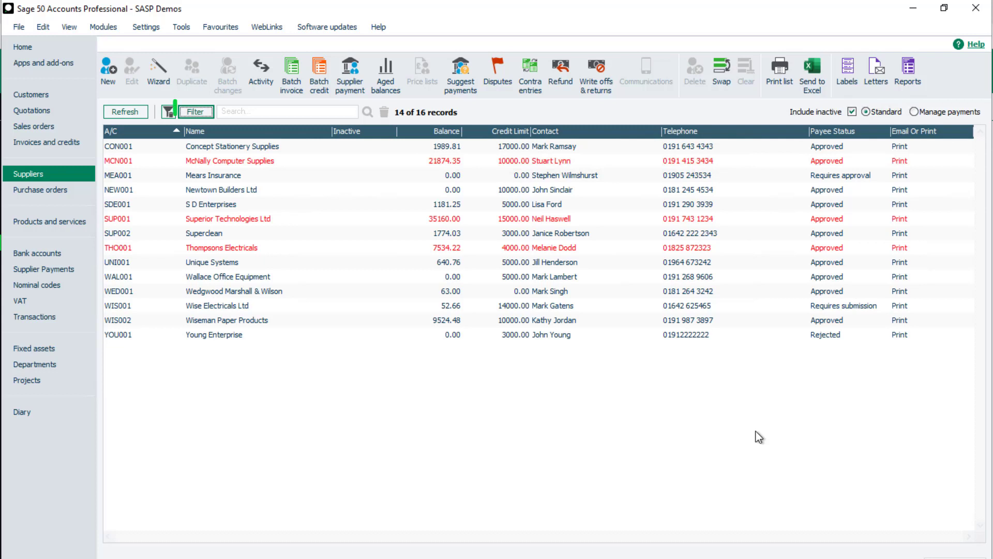
Change the Suppliers filter to Payee Status Is Equal To
left_click(197, 112)
left_click(477, 273)
left_click(478, 271)
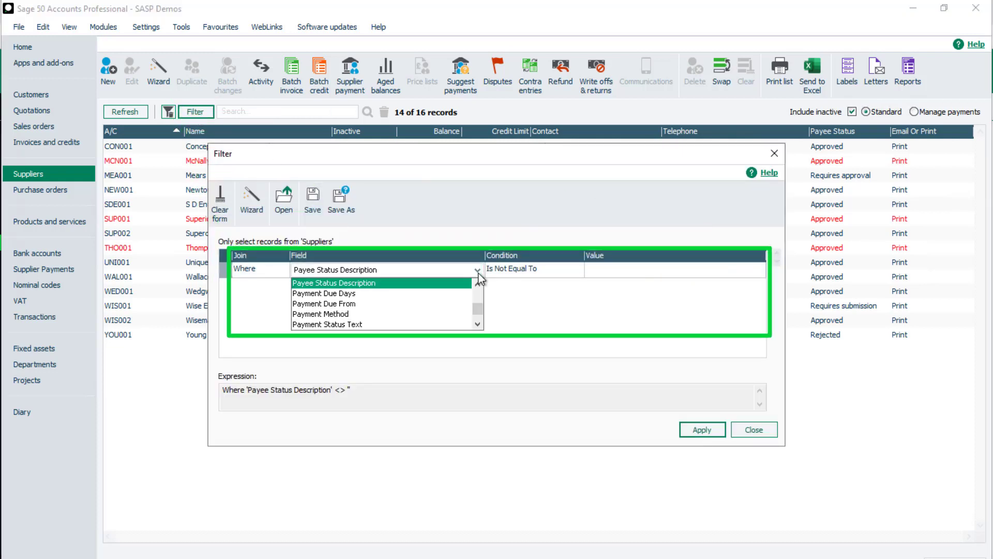
left_click(478, 284)
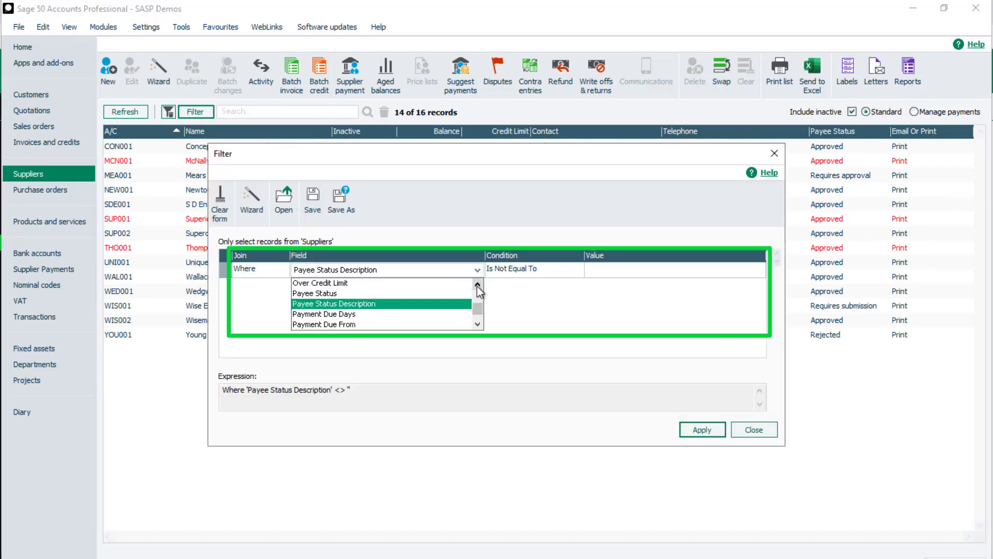
left_click(343, 293)
left_click(566, 267)
left_click(576, 269)
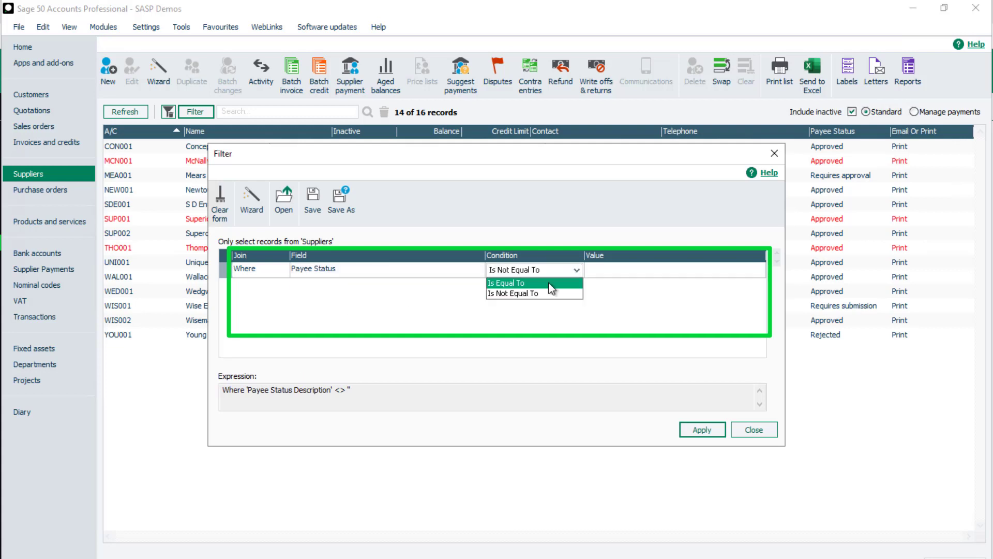
left_click(564, 281)
Set the filter value to 4 - Approved and apply it, leaving 11 of 16 suppliers
left_click(732, 271)
left_click(730, 272)
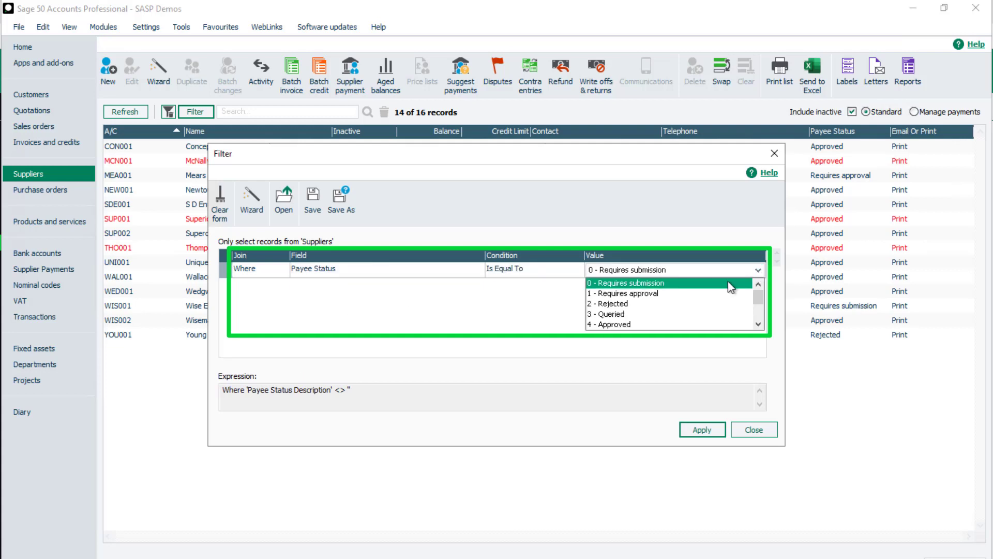
left_click(631, 323)
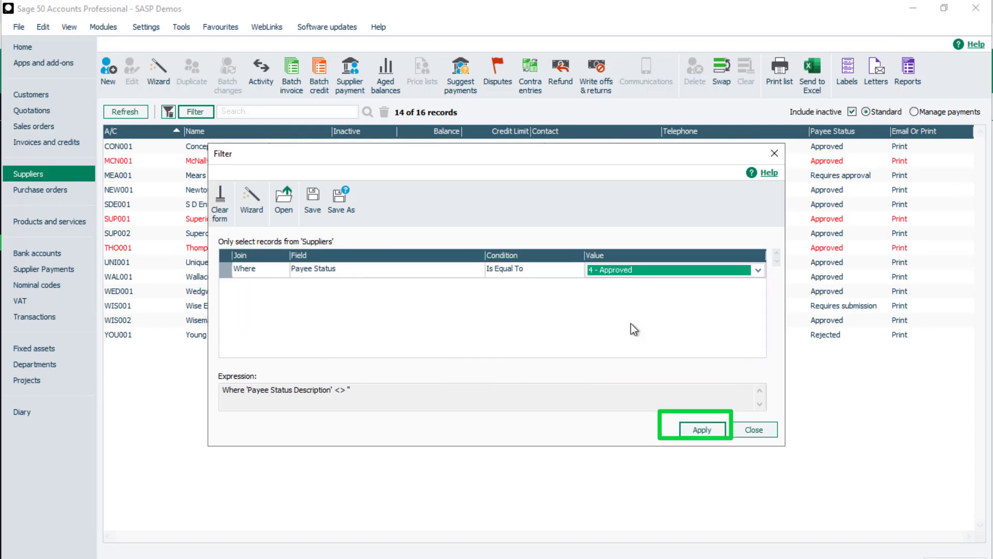
left_click(697, 432)
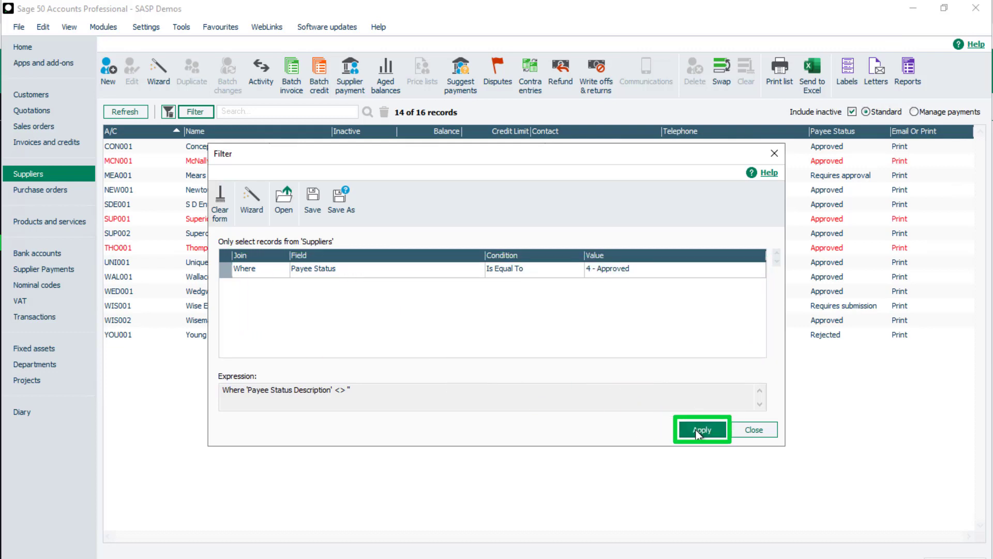
left_click(754, 430)
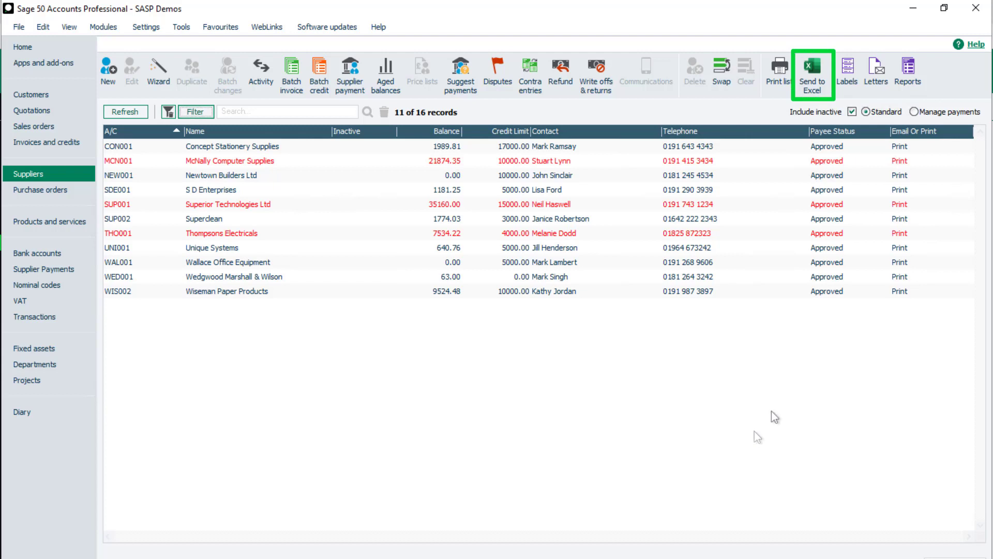
Clear the Approved-only Payee Status filter so all 16 suppliers show again
left_click(189, 109)
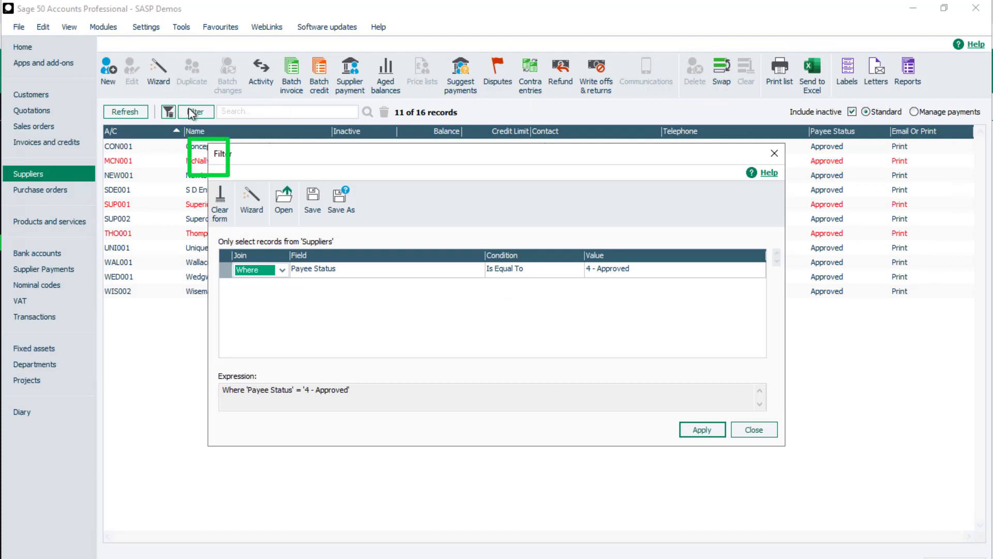
left_click(223, 216)
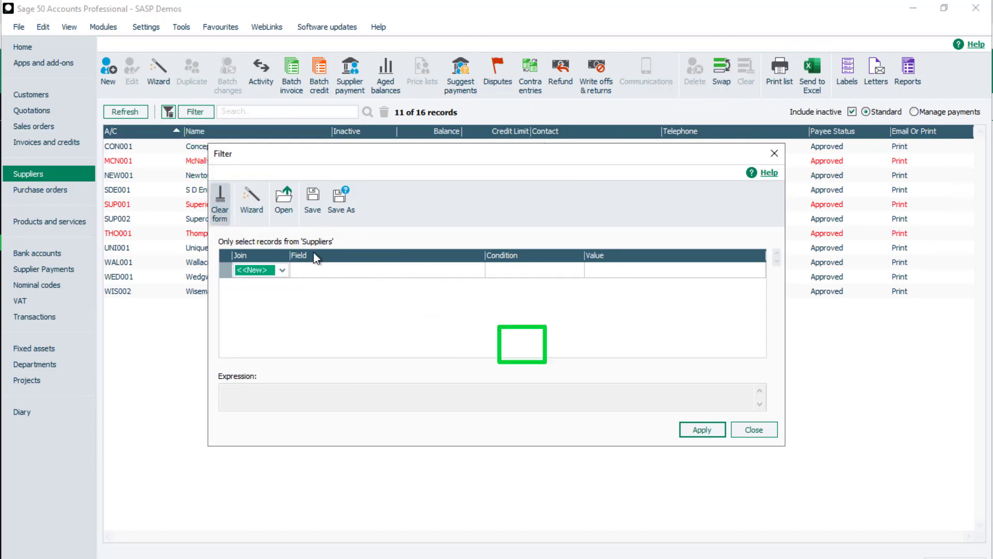
left_click(703, 430)
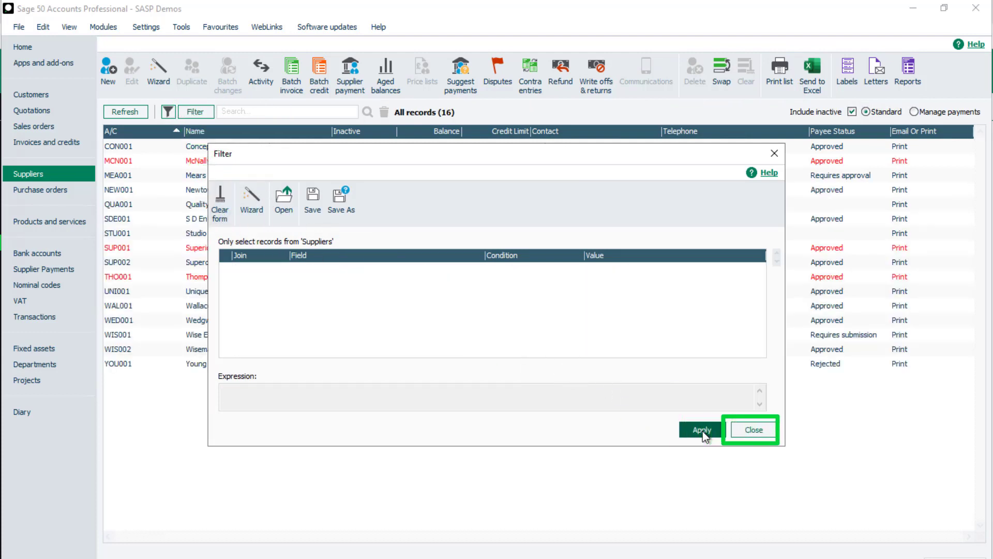
left_click(755, 431)
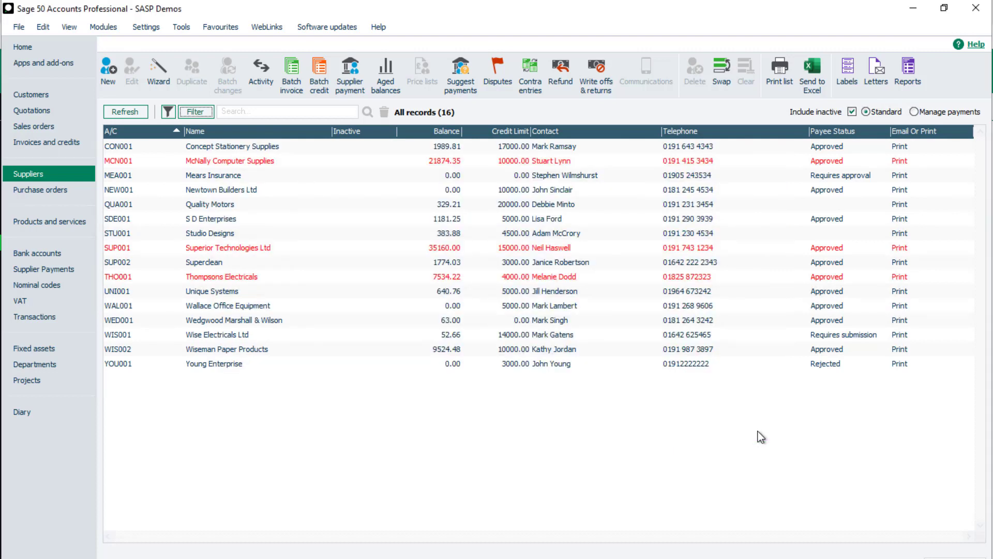
Preview the Supplier details report 'Supplier Payments - Payees with status' with default criteria
left_click(906, 70)
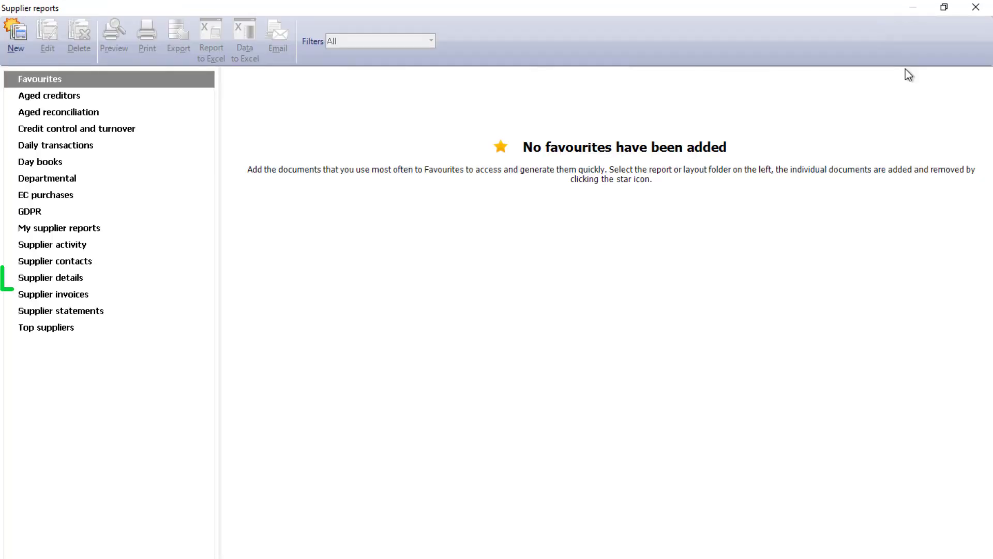
left_click(42, 282)
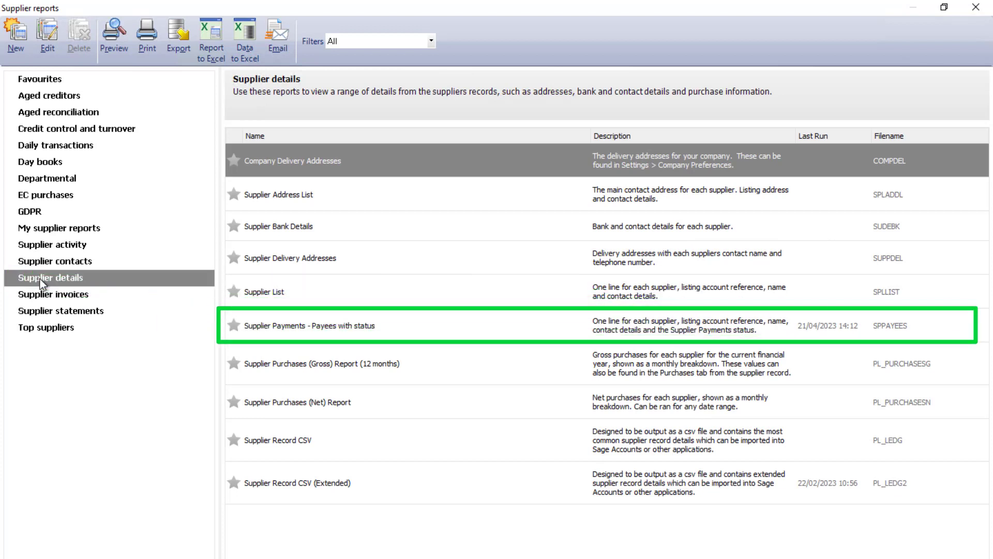
left_click(425, 327)
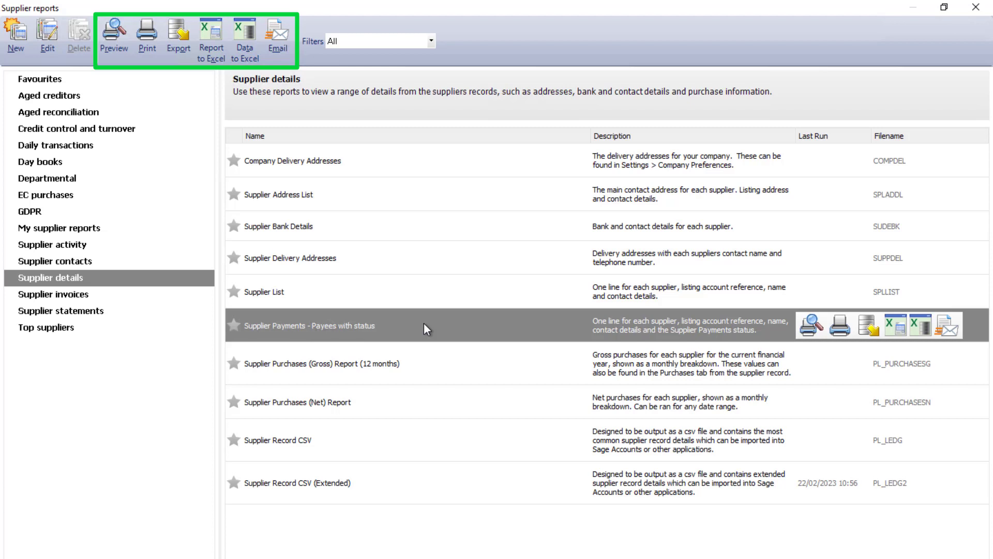
left_click(114, 42)
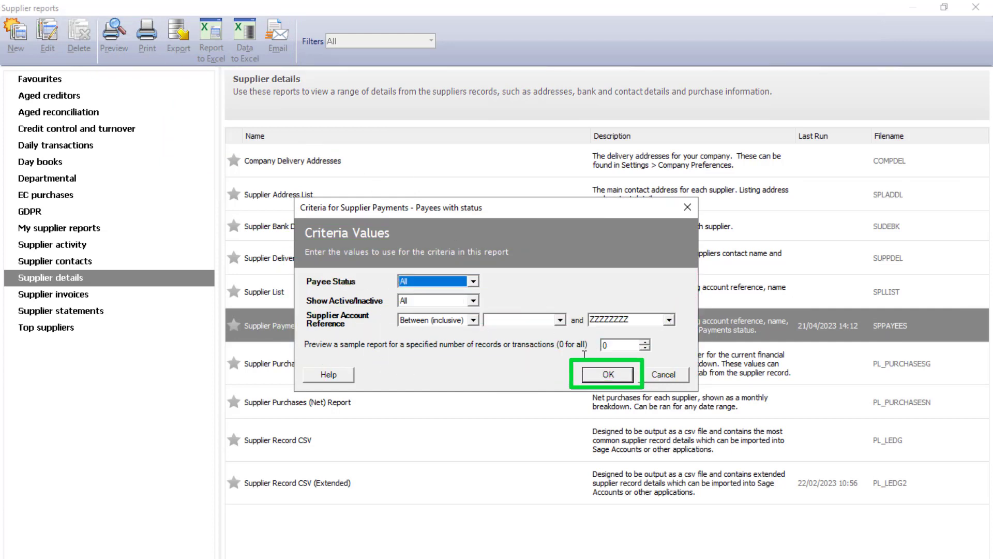
left_click(608, 374)
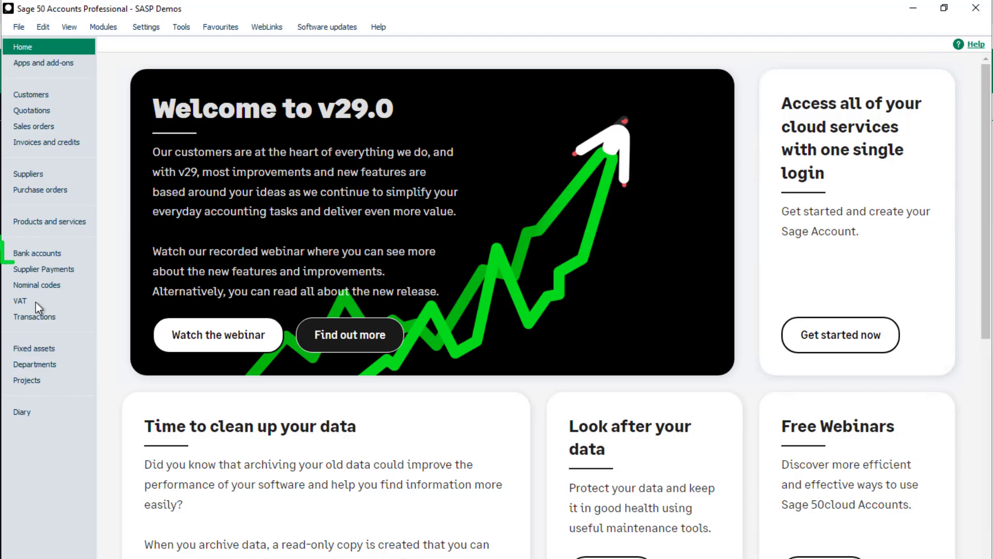
Preview the 'Supplier Payments - Payments with status' report for bank account 1201 with default criteria
left_click(46, 251)
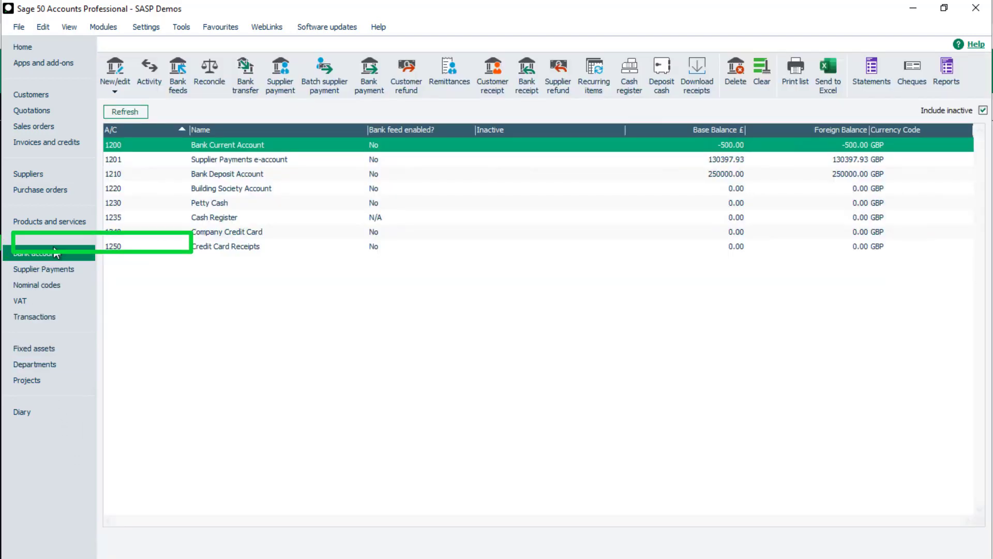
left_click(230, 160)
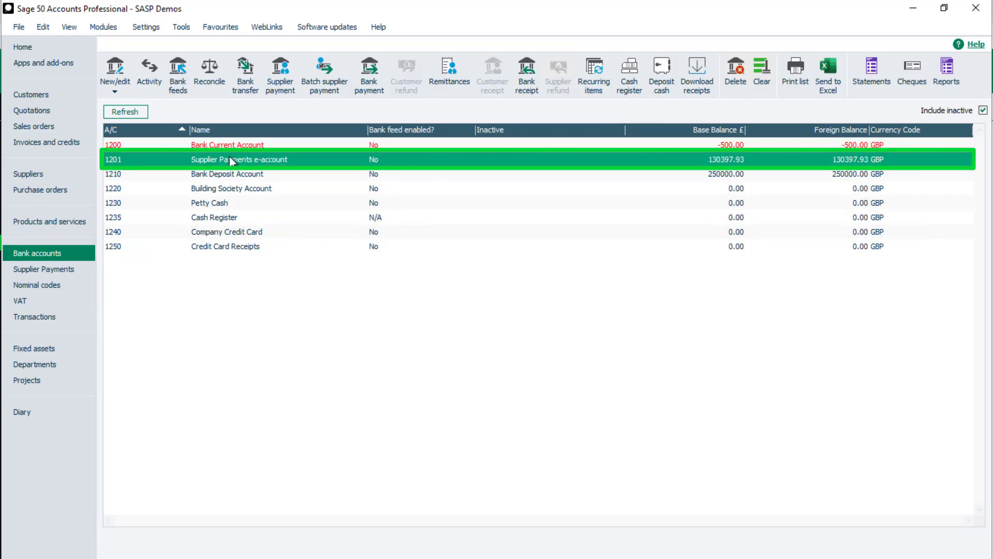
left_click(945, 72)
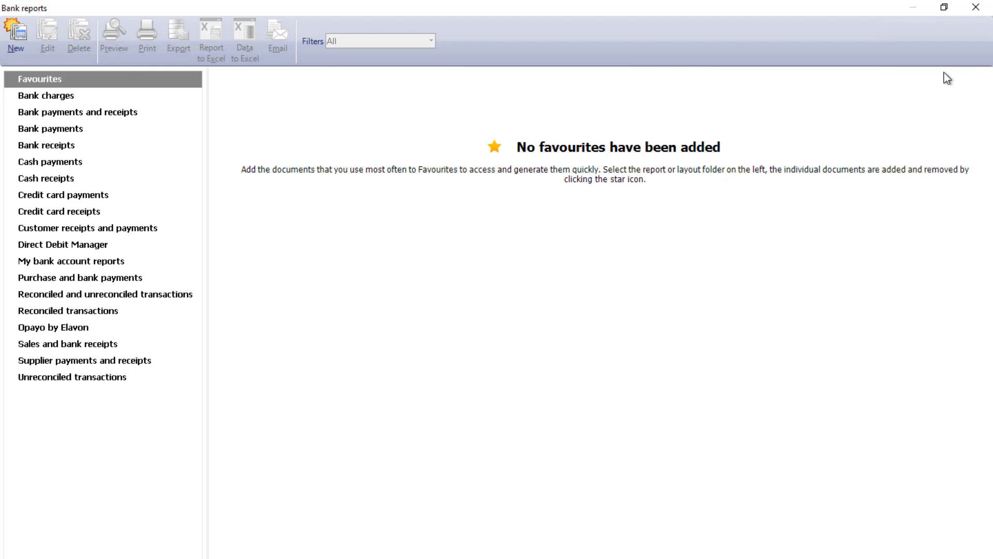
left_click(119, 362)
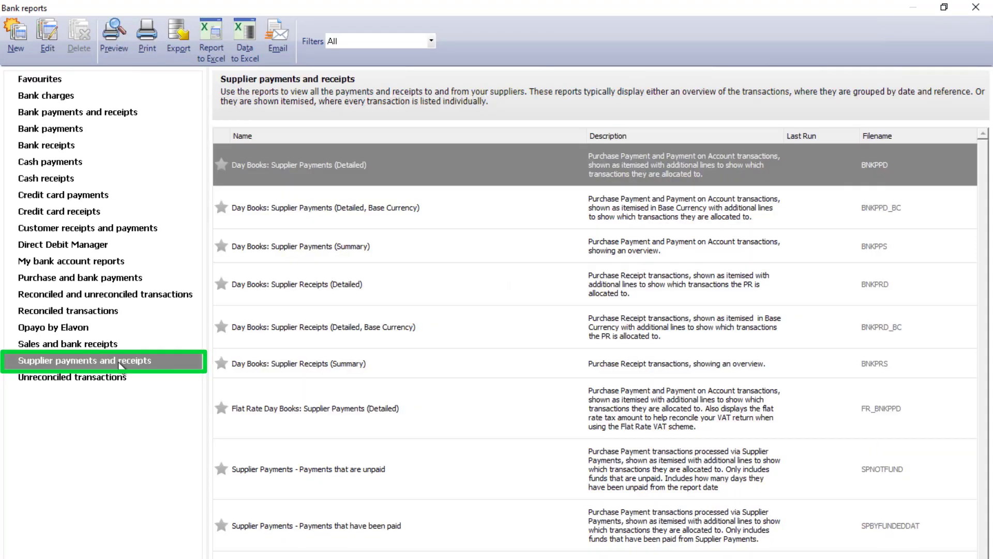
scroll(595, 336, "down", 1)
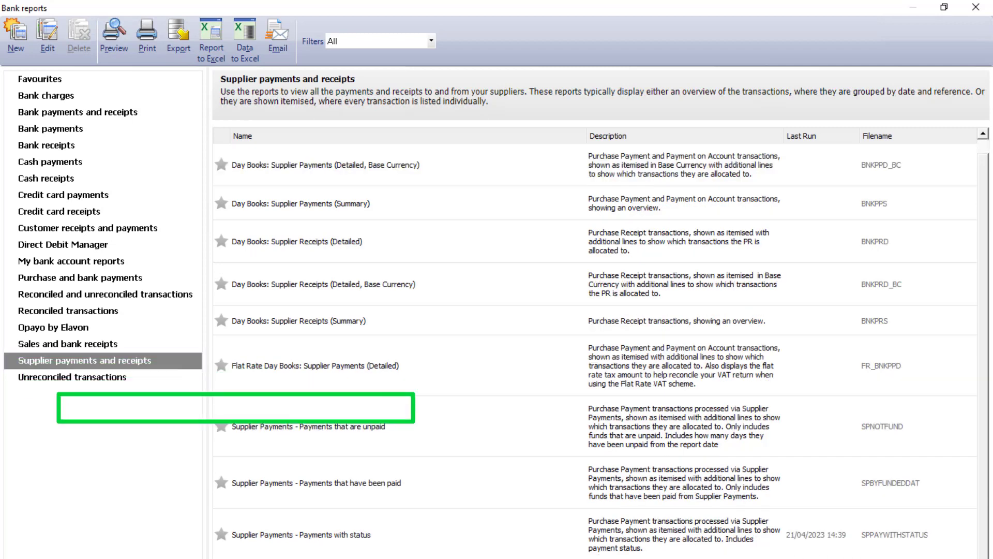
left_click(489, 528)
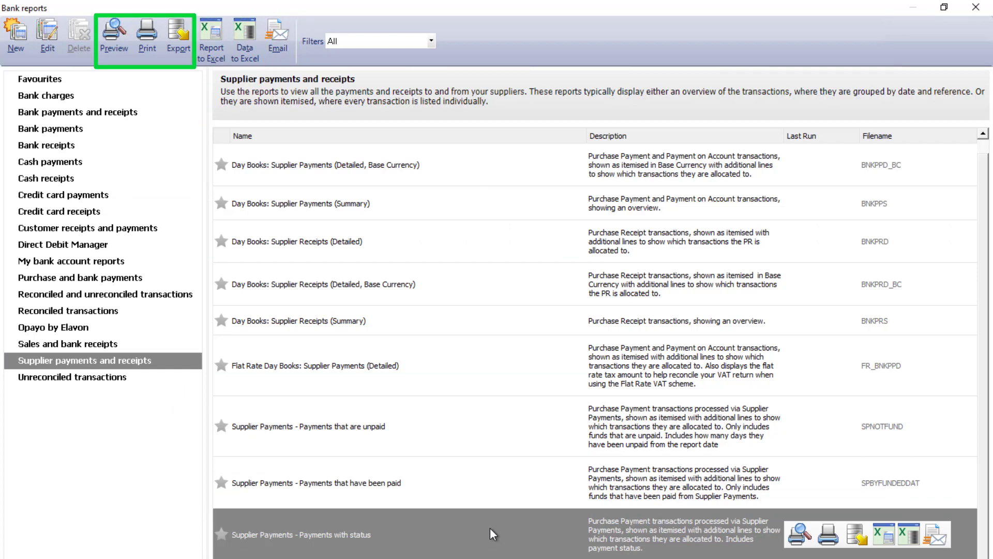
left_click(115, 46)
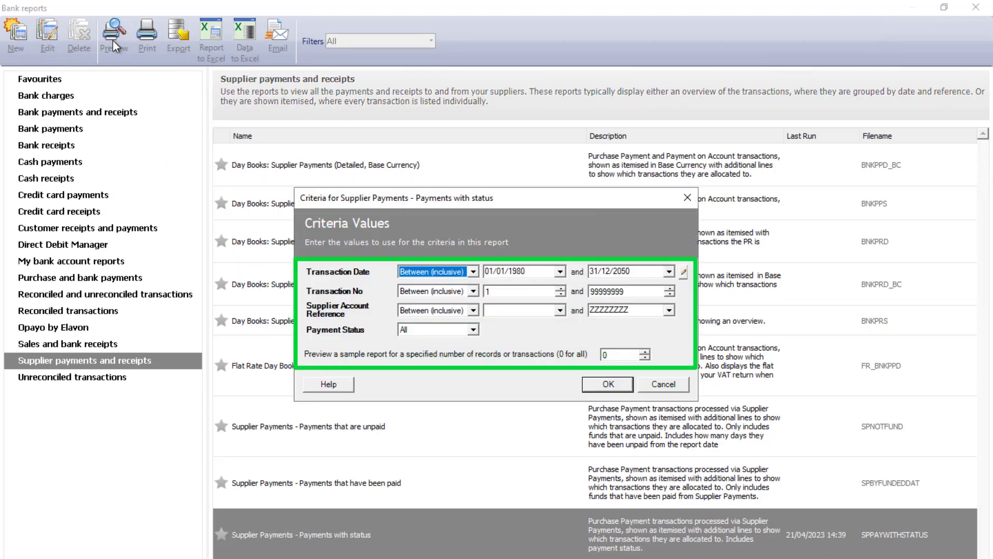
left_click(608, 384)
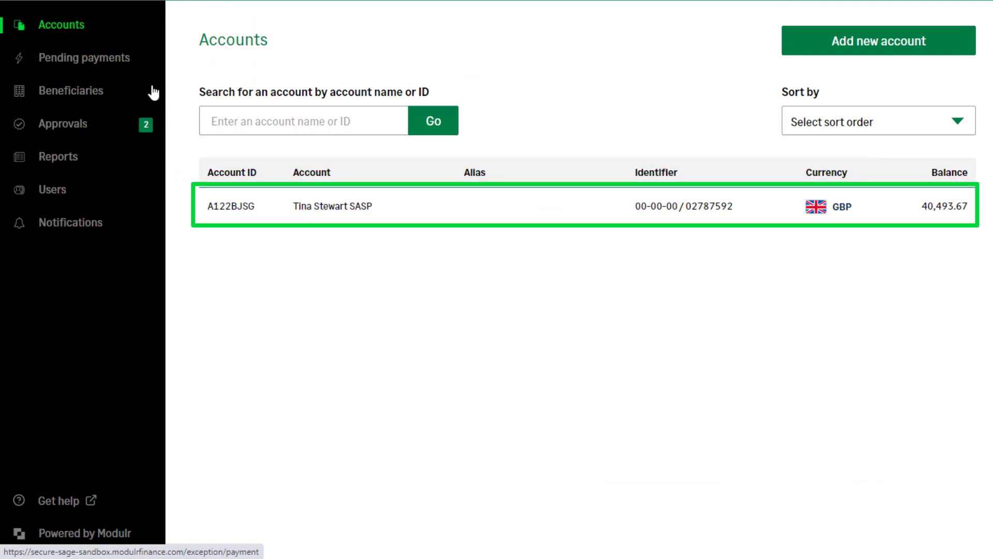
Search the GBP account's transactions for Wiseman, then clear the filter and collapse the panel
left_click(333, 207)
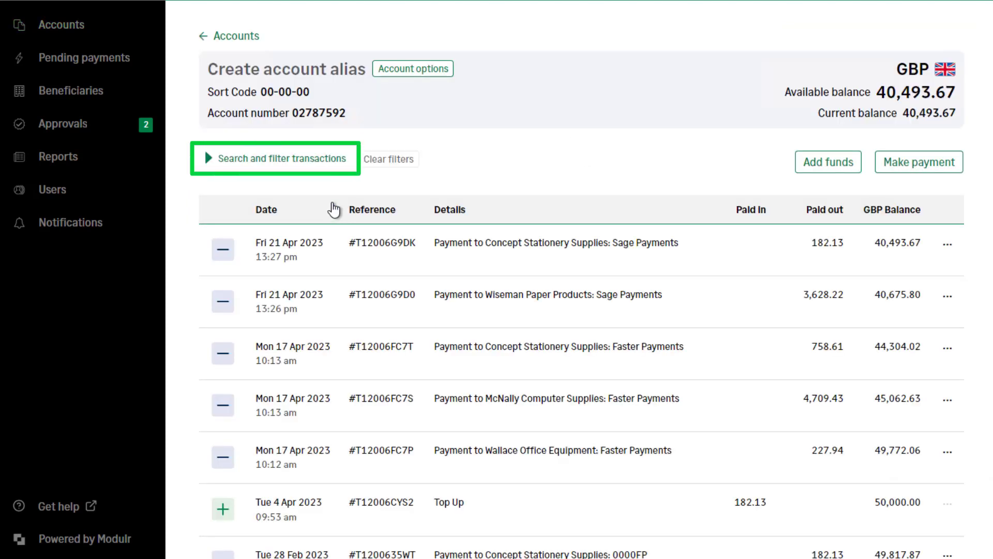
left_click(294, 161)
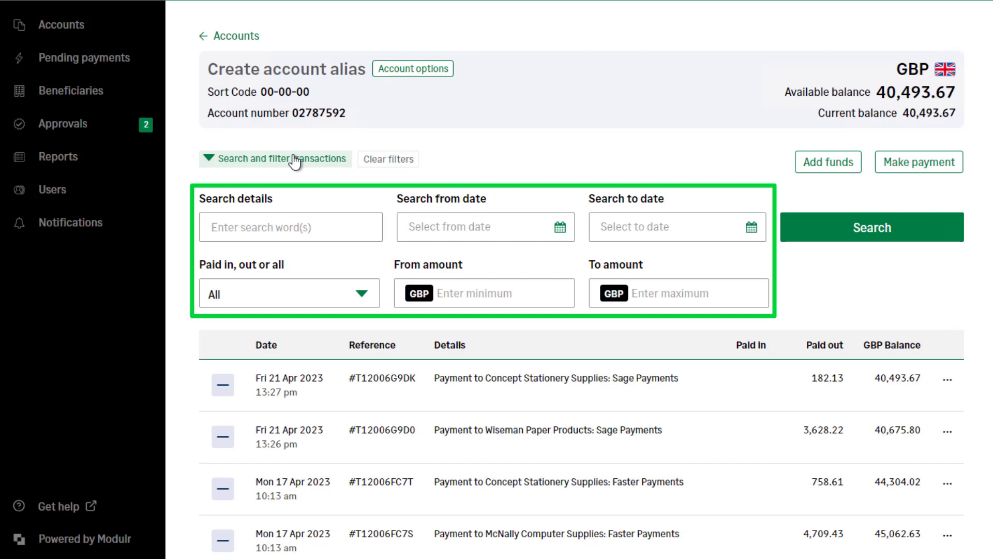
left_click(277, 228)
type("Wiseman")
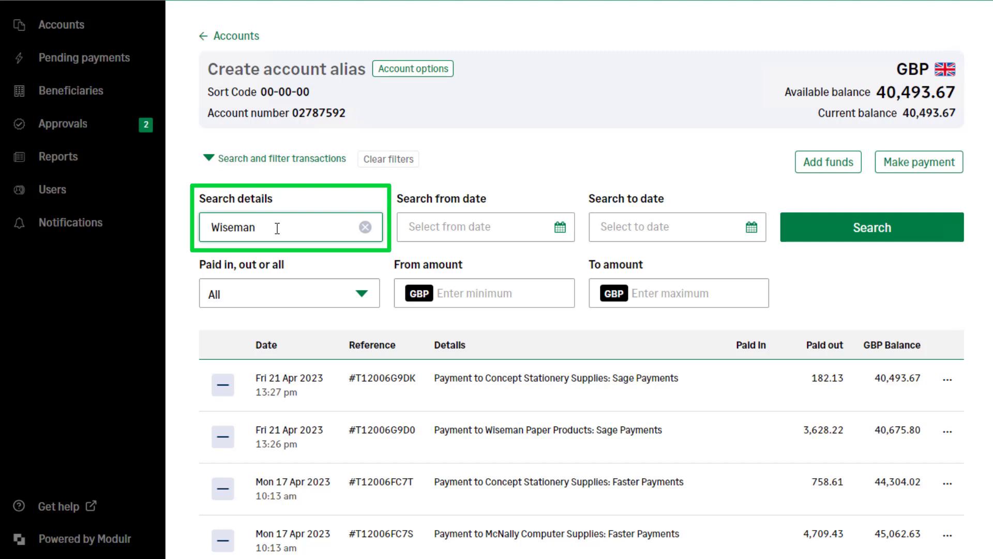
left_click(842, 234)
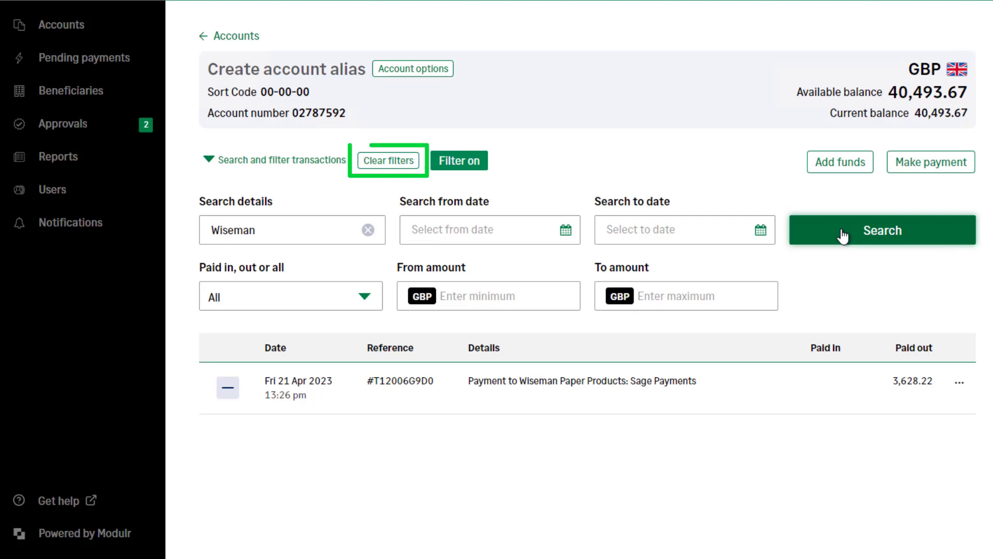
left_click(371, 160)
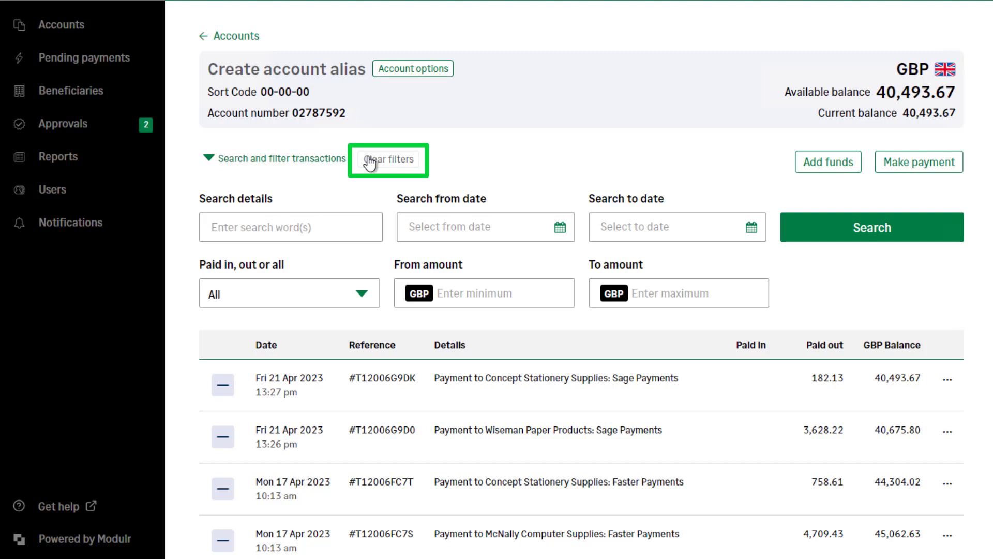
left_click(315, 162)
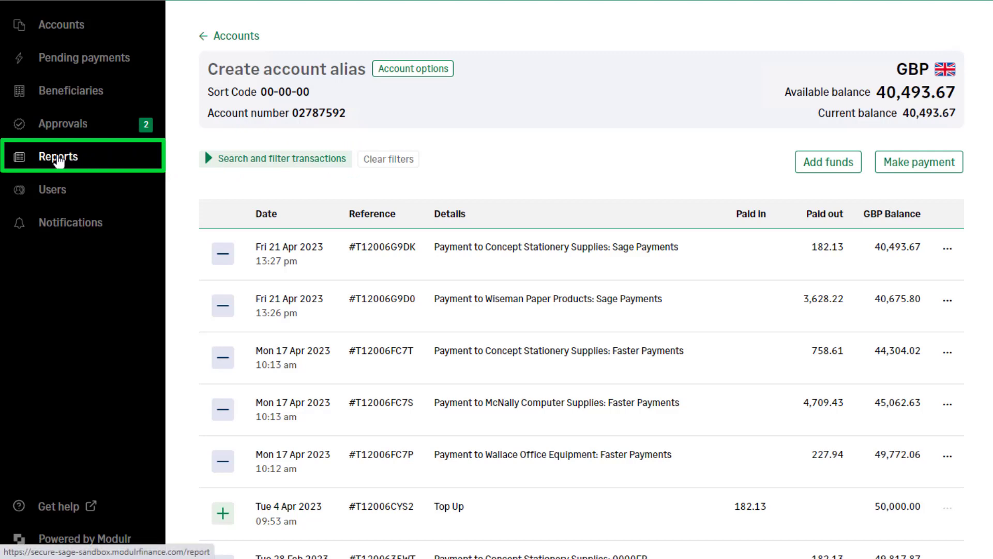
Set the Reports page date range to 12/03/2023 through 21/04/2023
left_click(58, 159)
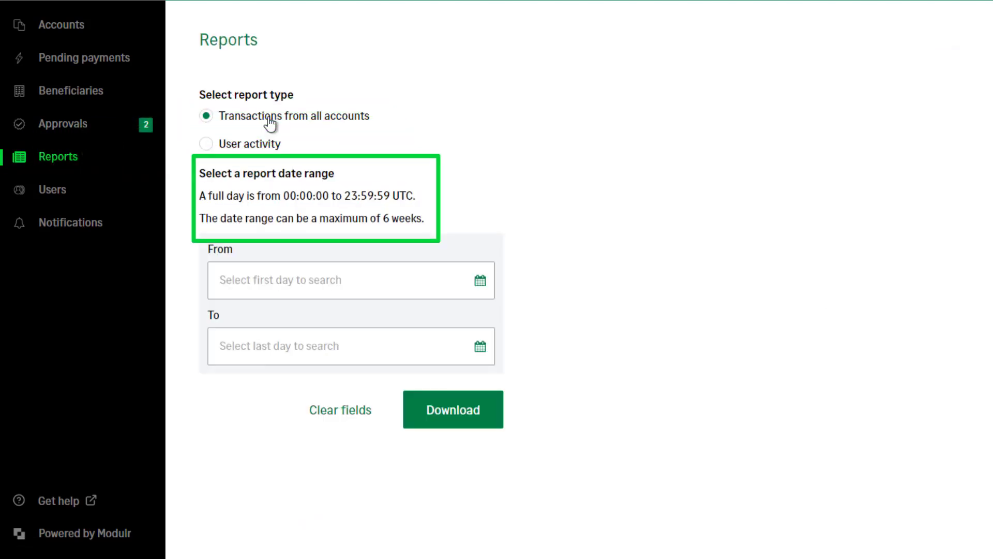
left_click(480, 282)
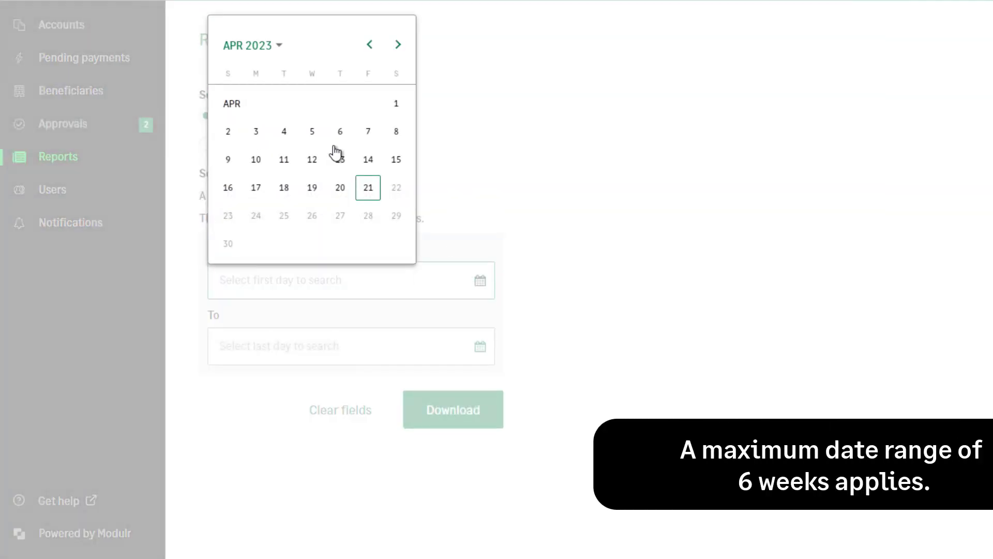
left_click(370, 46)
left_click(228, 161)
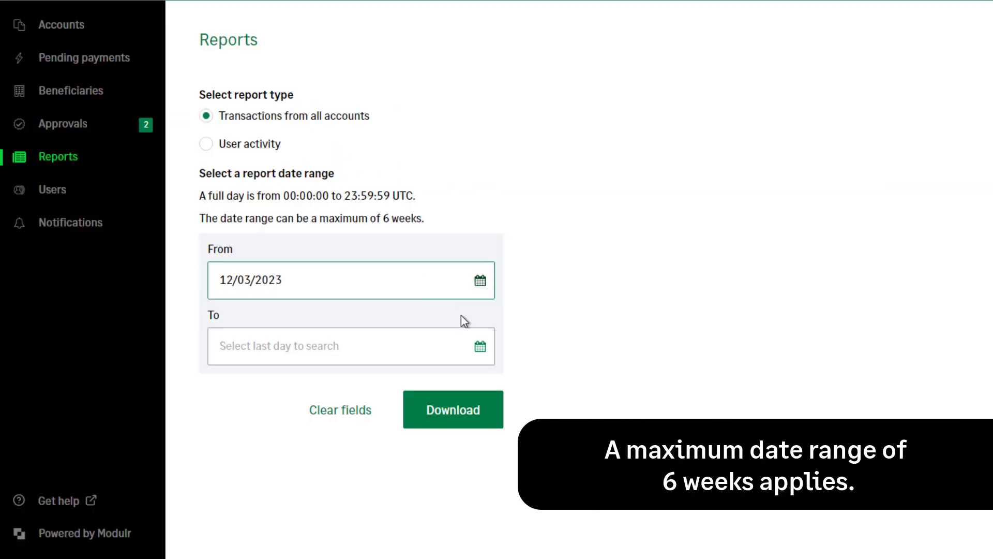
left_click(480, 347)
left_click(368, 253)
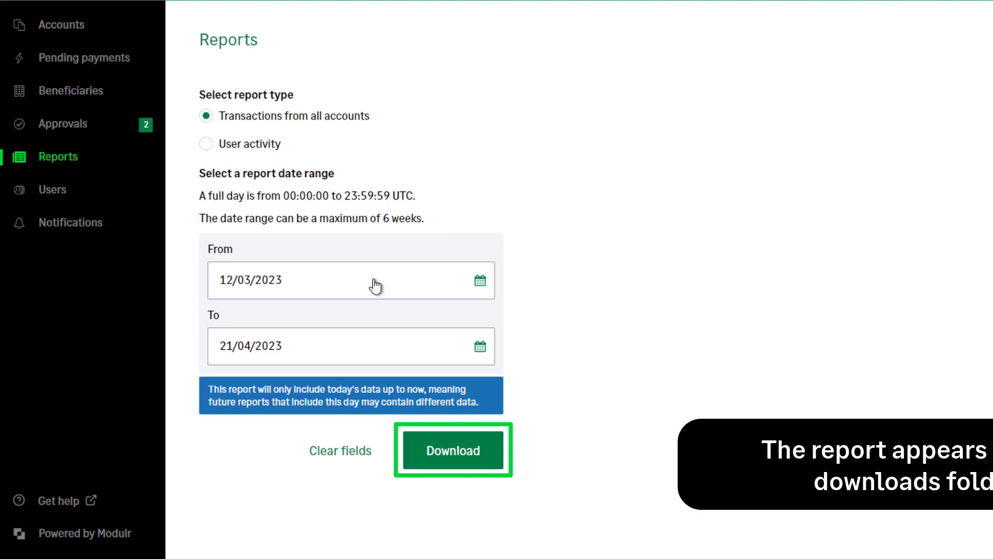
Download the transactions report as CSV, then the User activity report
left_click(458, 455)
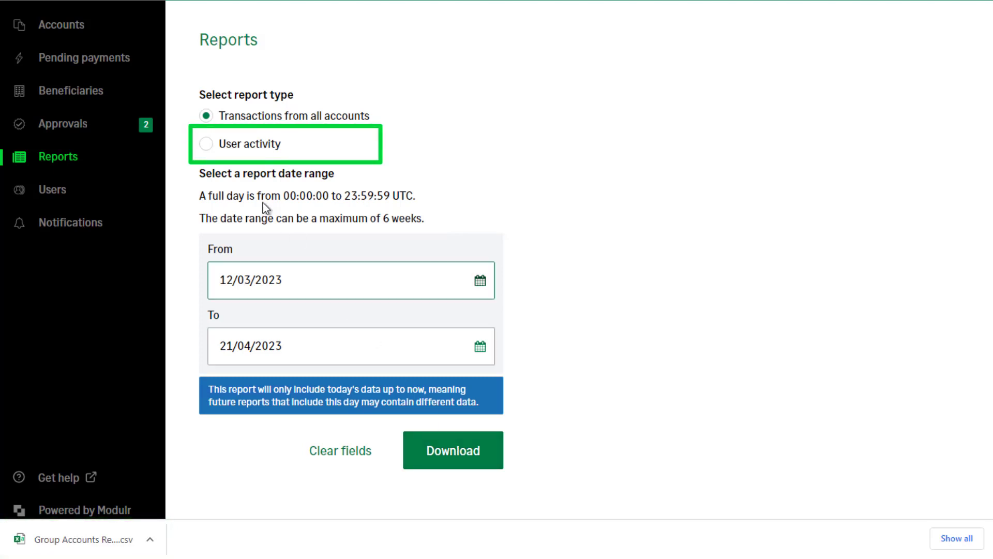
left_click(206, 148)
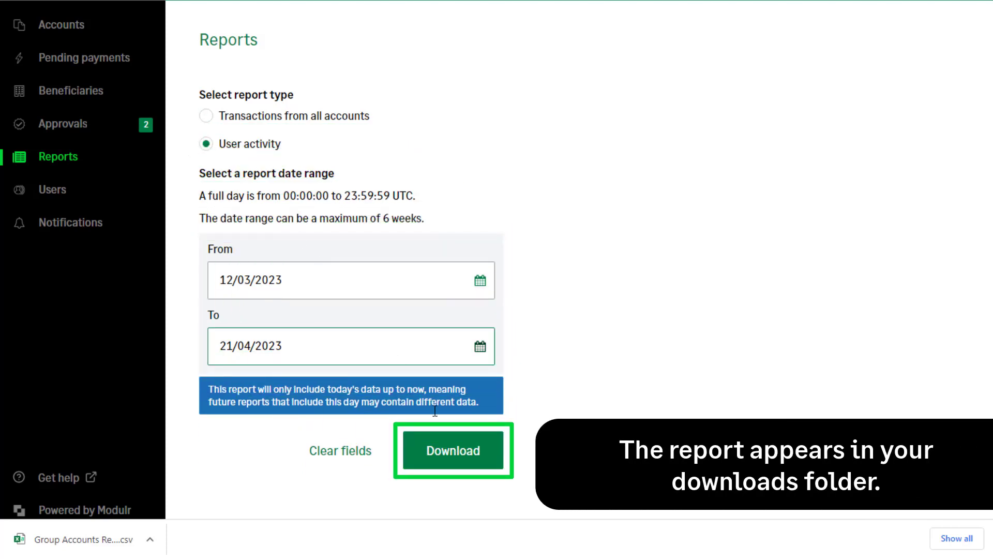
left_click(470, 461)
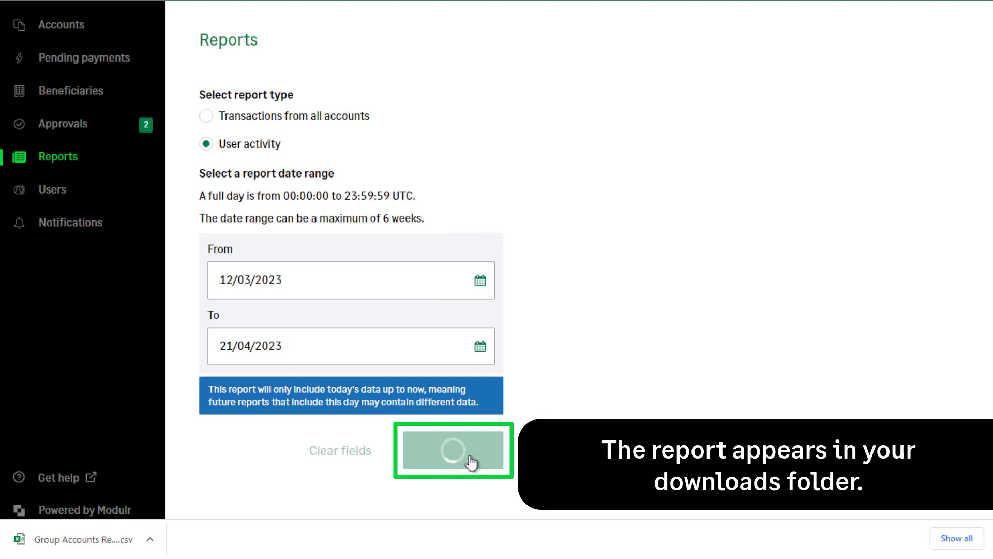